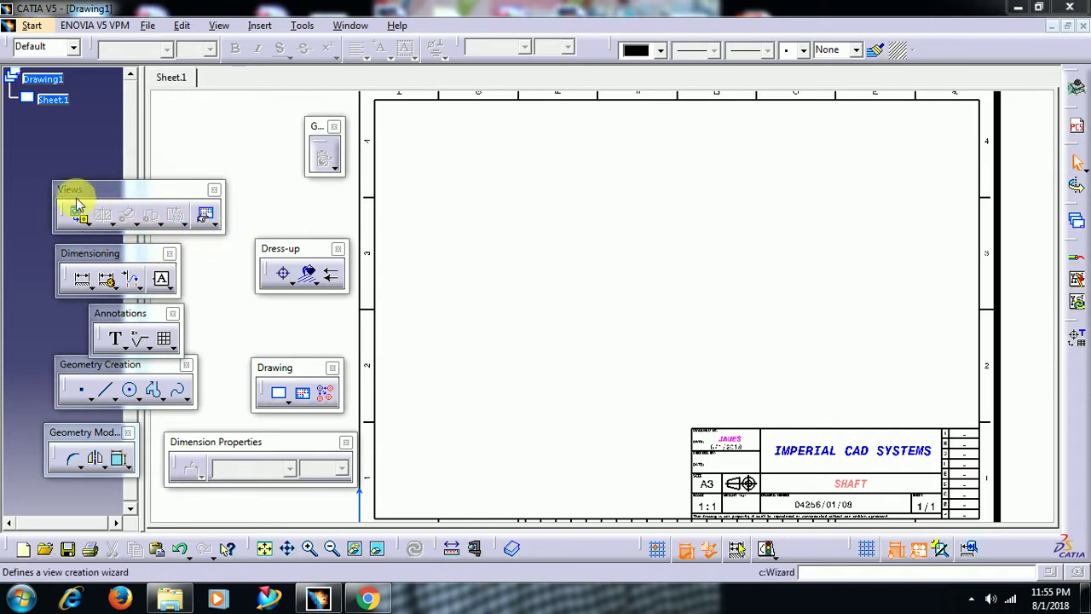
pyautogui.click(91, 224)
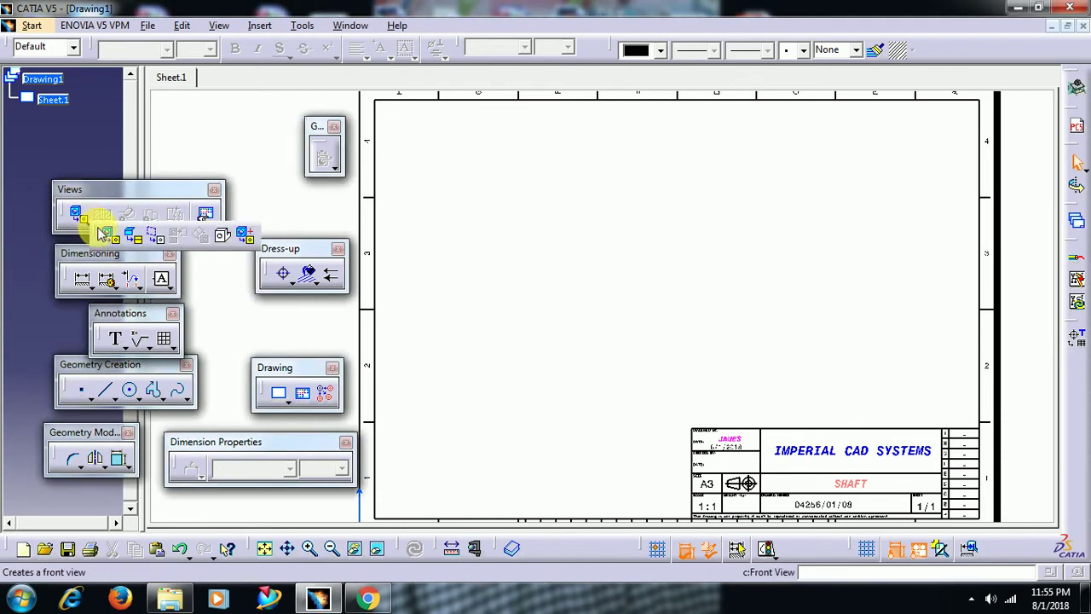
pyautogui.click(155, 238)
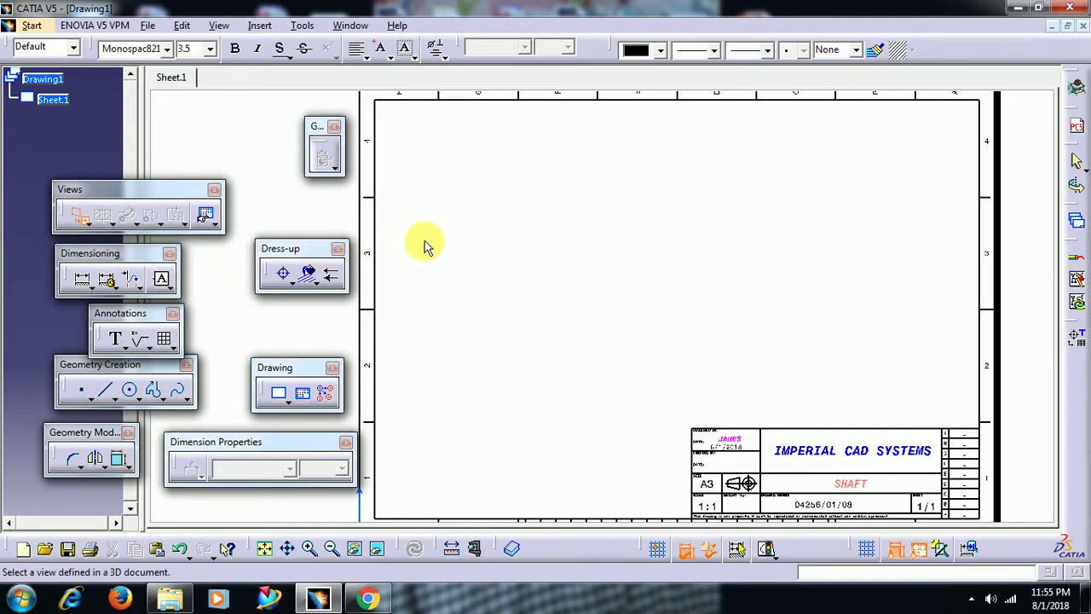
pyautogui.click(350, 25)
pyautogui.click(393, 167)
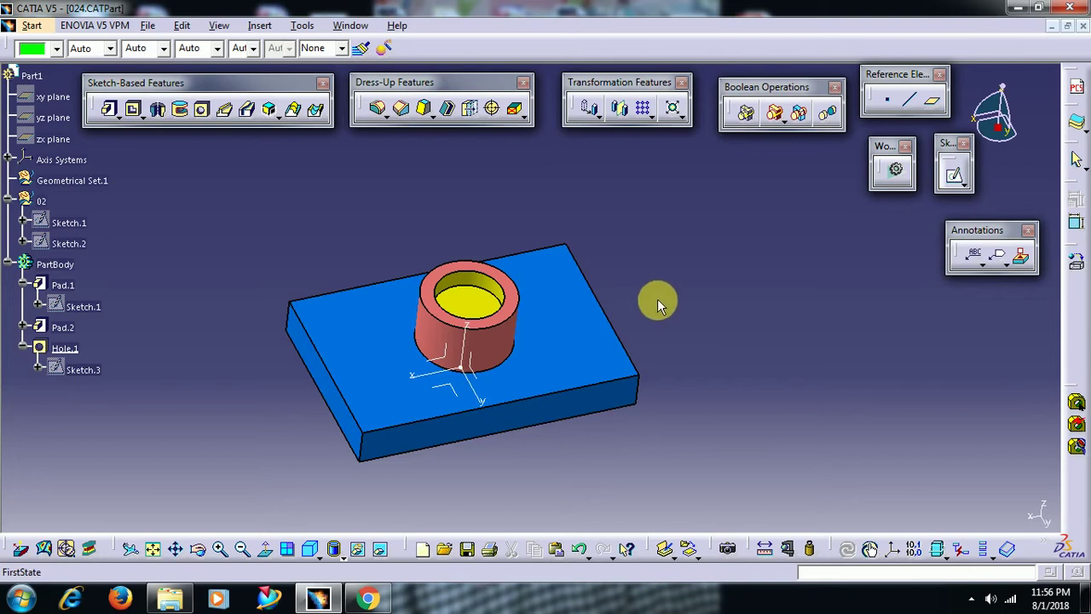
pyautogui.click(356, 25)
pyautogui.click(377, 147)
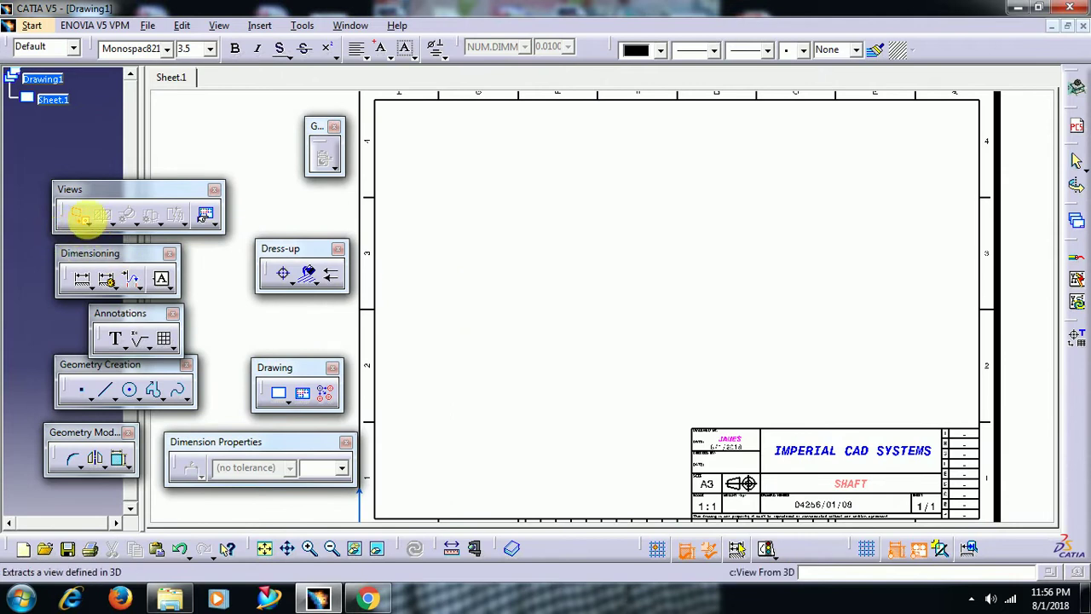
# Step: Create a front view of the 024.CATPart model on the sheet and move it into the left half of the frame
pyautogui.click(88, 225)
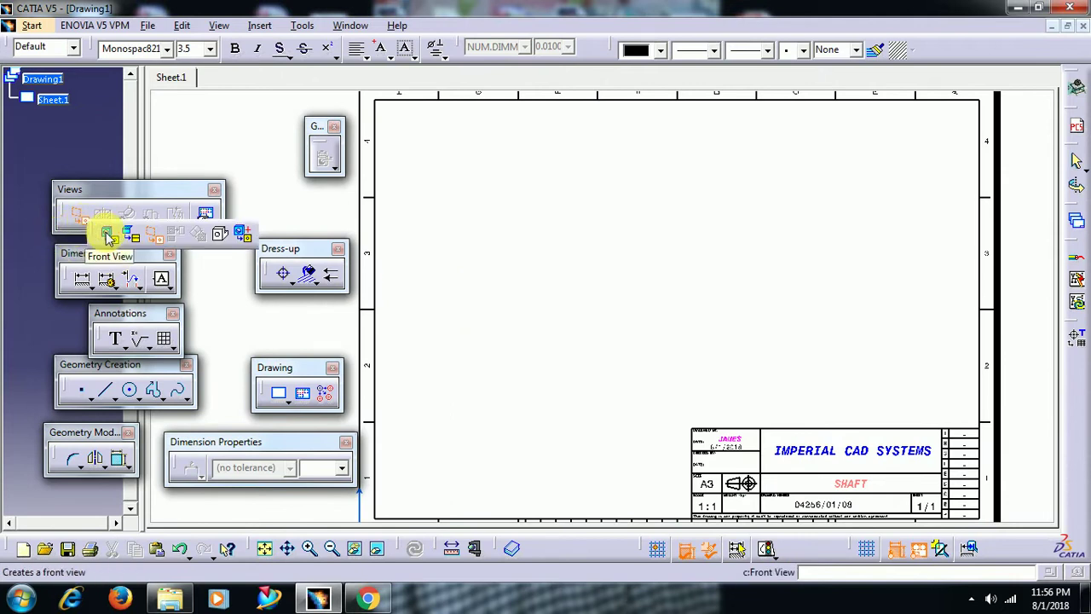
pyautogui.click(350, 24)
pyautogui.click(375, 166)
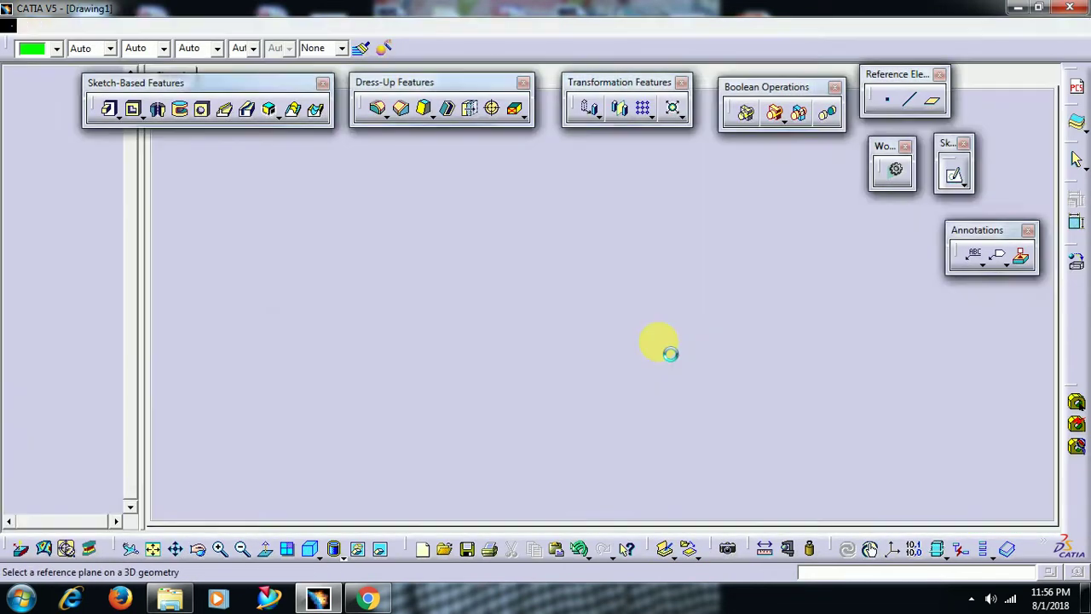
pyautogui.click(670, 324)
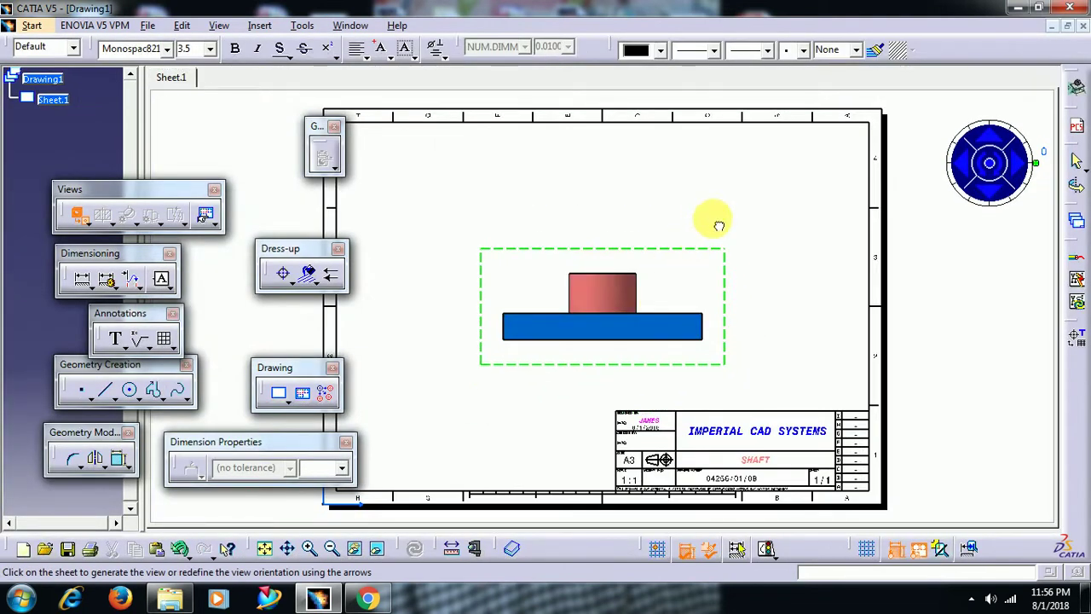
pyautogui.click(712, 223)
pyautogui.click(673, 263)
pyautogui.moveTo(673, 264); pyautogui.dragTo(551, 233)
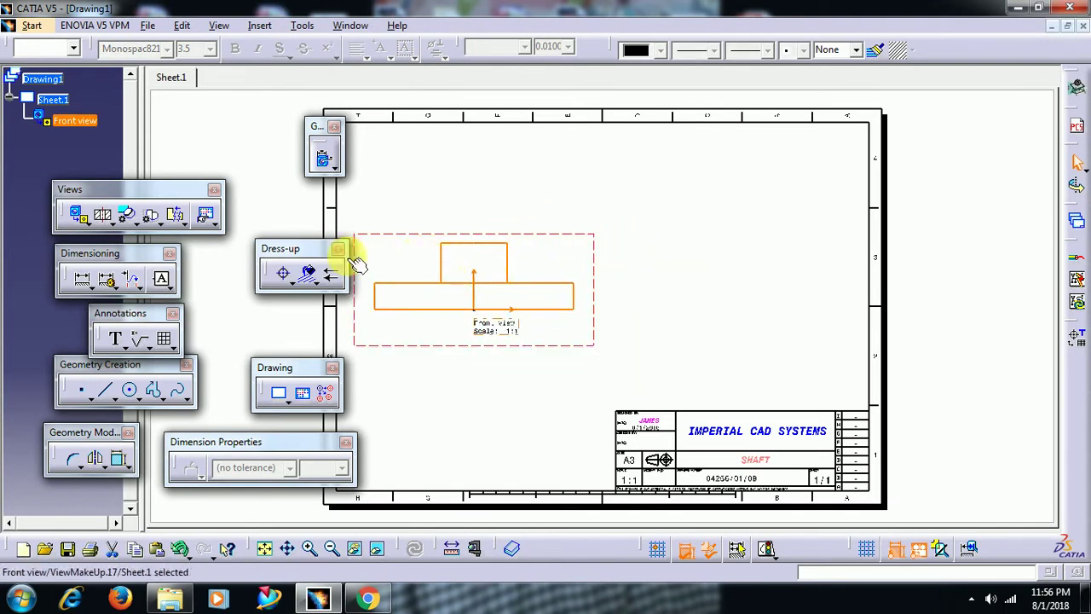
# Step: Project a left view from the front view and place it to the right of it on the sheet
pyautogui.click(86, 222)
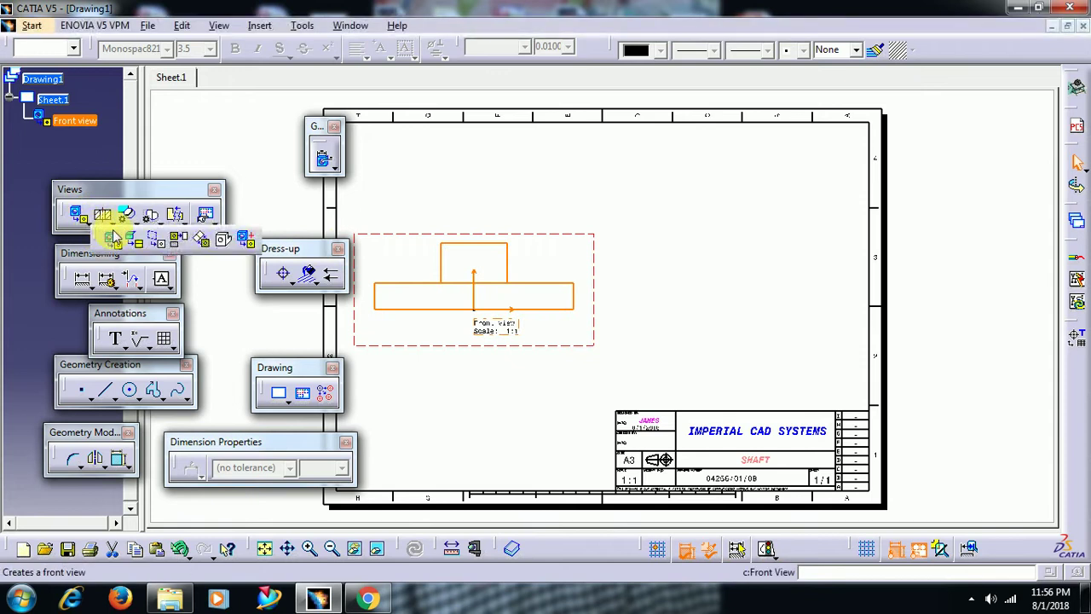
pyautogui.click(155, 239)
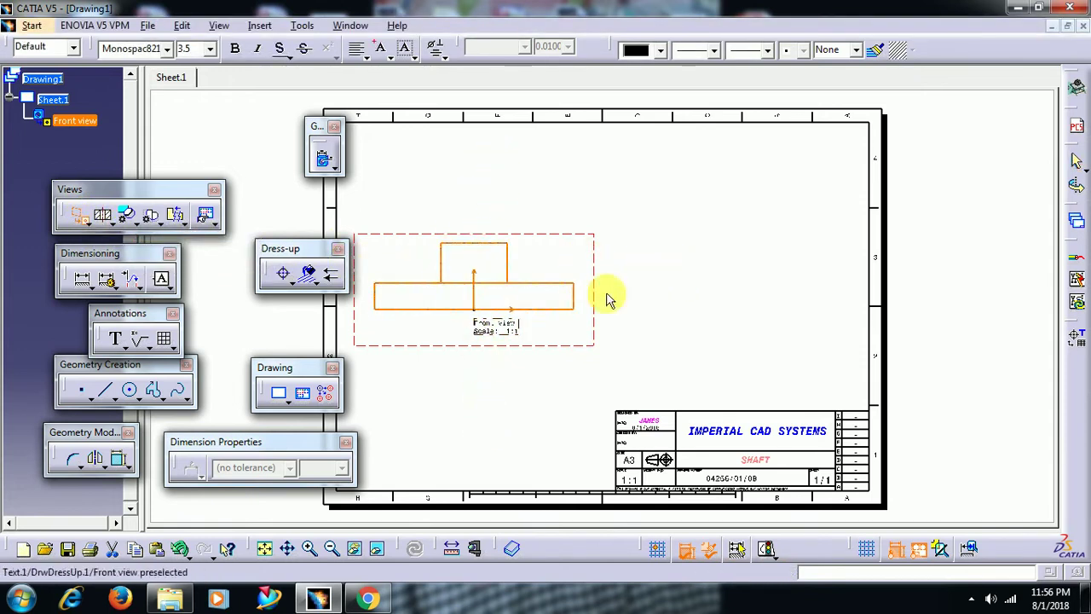
pyautogui.click(82, 219)
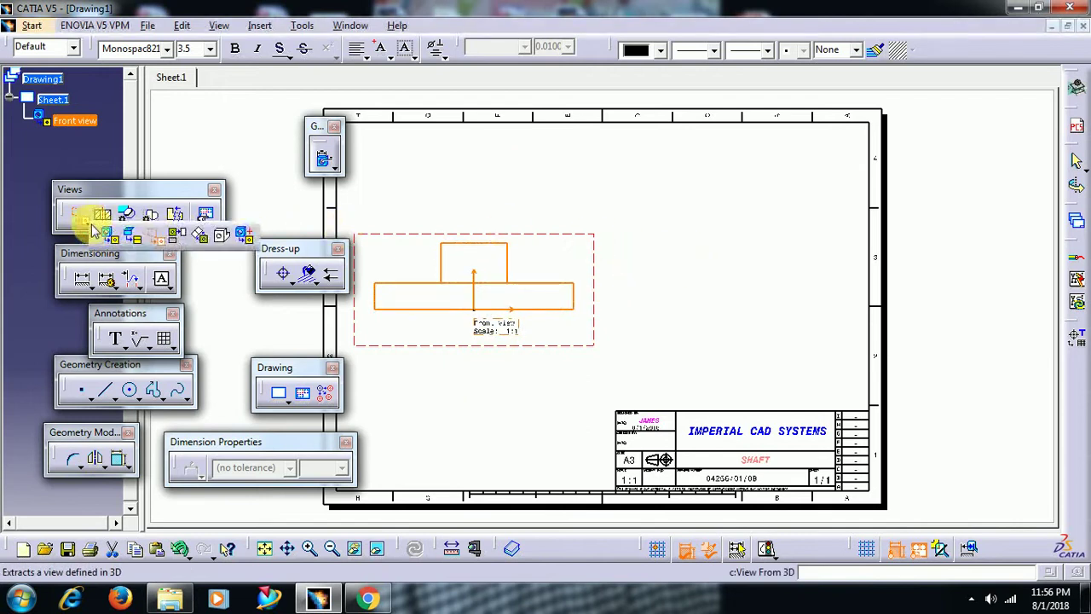
pyautogui.click(176, 235)
pyautogui.click(711, 277)
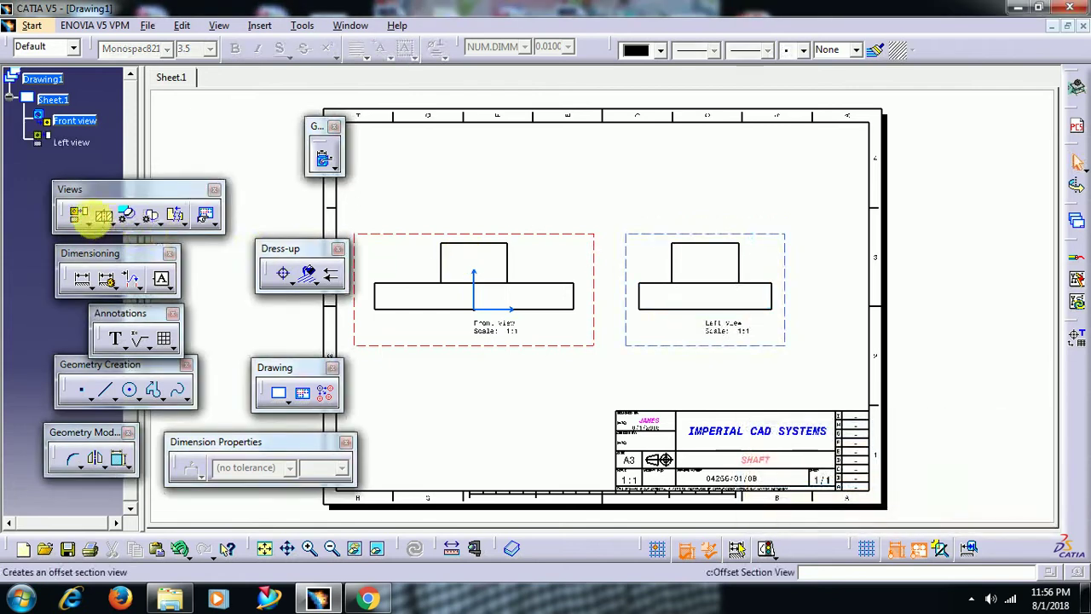
pyautogui.click(87, 220)
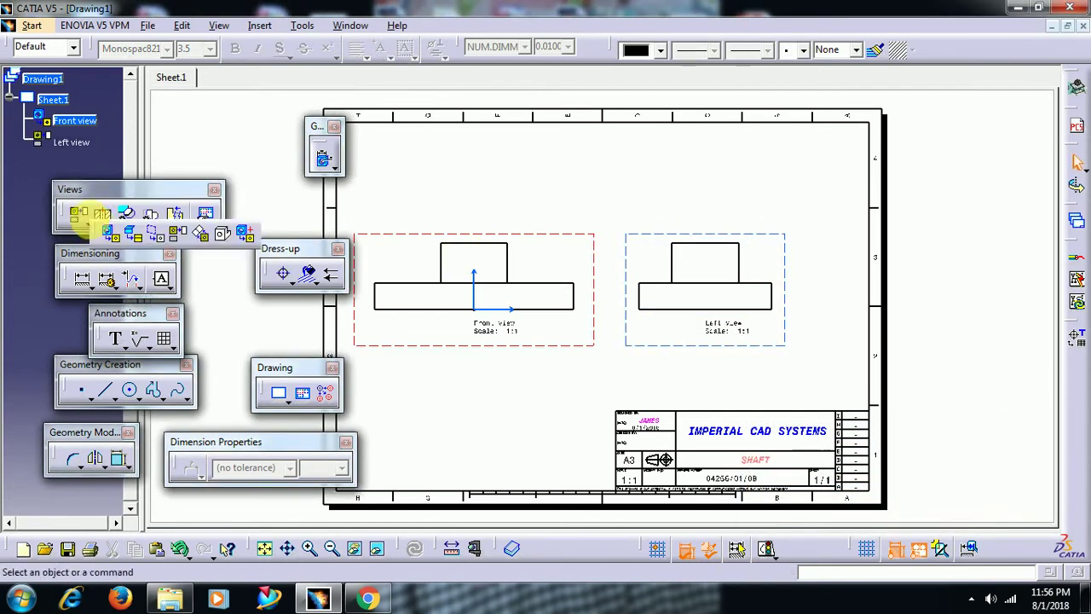
pyautogui.click(159, 240)
pyautogui.click(350, 25)
pyautogui.click(407, 175)
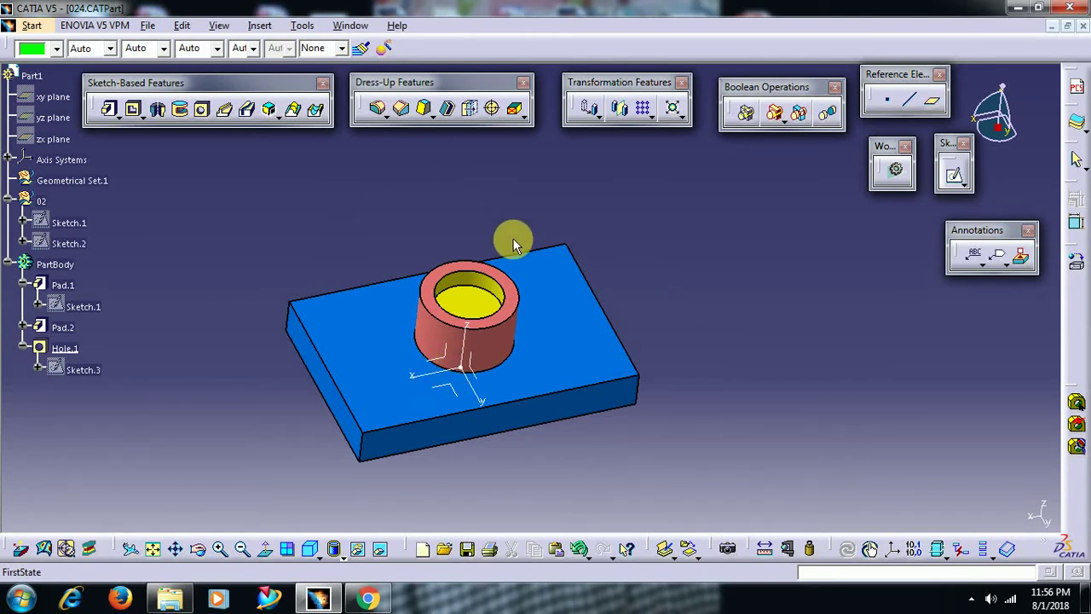
pyautogui.click(350, 26)
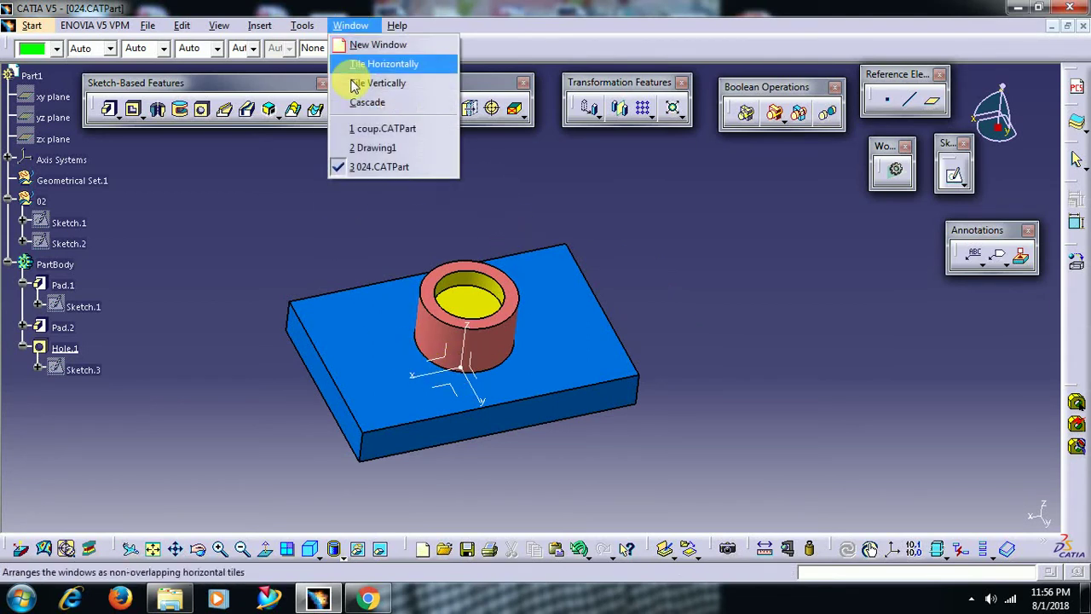
pyautogui.click(361, 146)
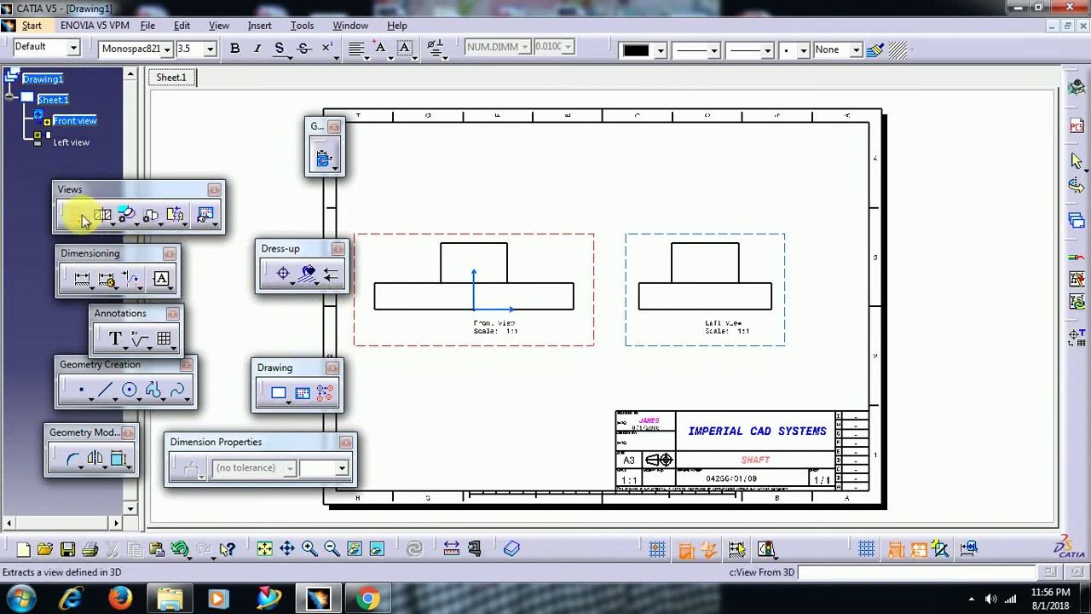
pyautogui.click(81, 214)
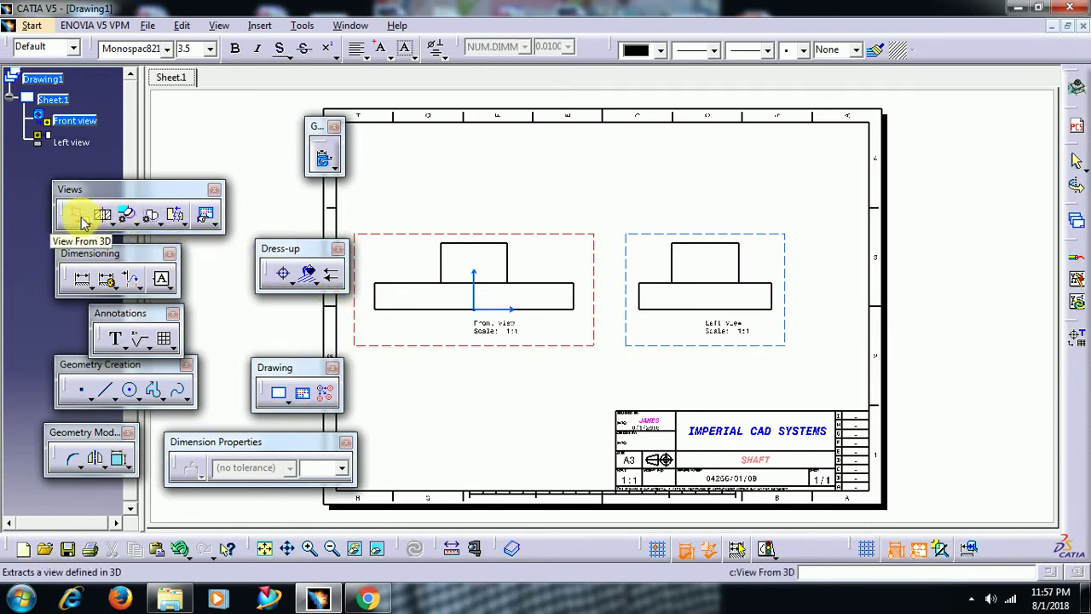
pyautogui.press('Escape')
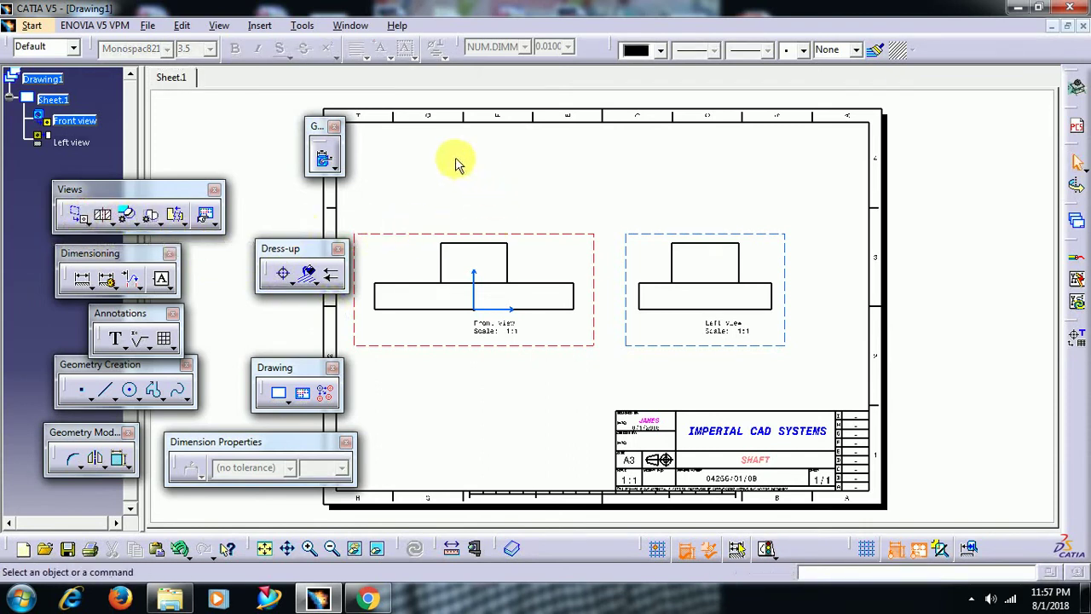
# Step: Switch to the 024.CATPart window and reposition the Annotations toolbar below the Boolean Operations toolbar
pyautogui.click(349, 25)
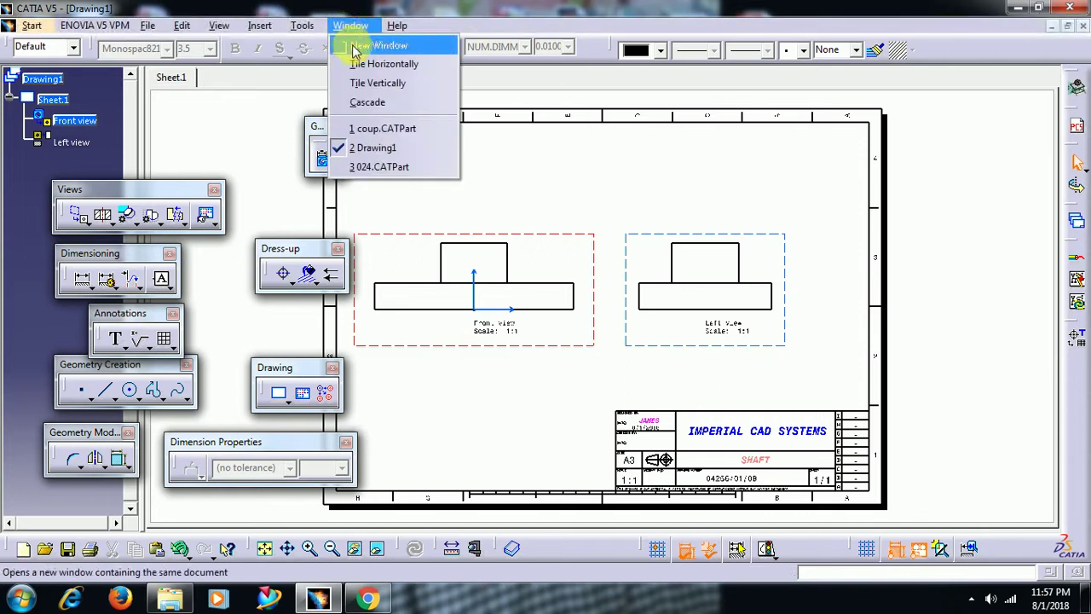
pyautogui.click(382, 168)
pyautogui.moveTo(653, 295); pyautogui.dragTo(576, 311, button='middle')
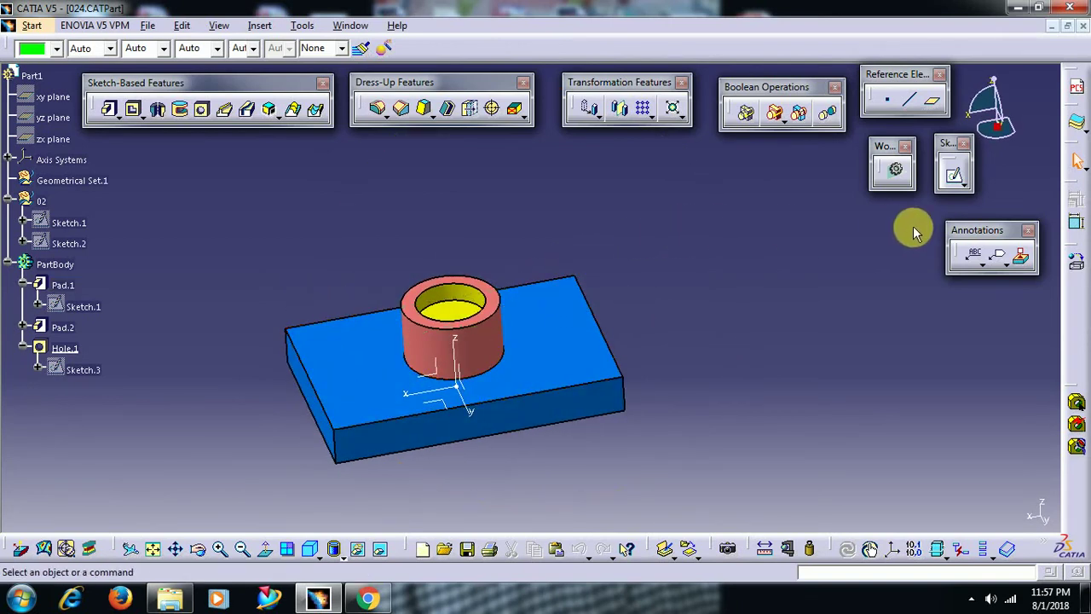
pyautogui.moveTo(974, 229)
pyautogui.mouseDown()
pyautogui.moveTo(744, 170)
pyautogui.moveTo(738, 149)
pyautogui.mouseUp()
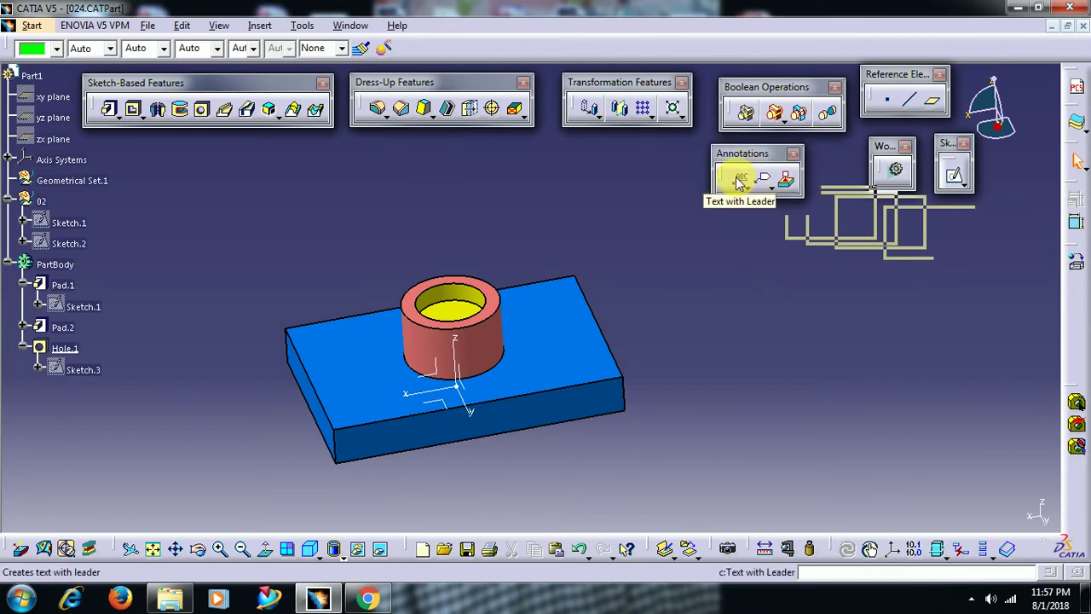
# Step: Add a text-with-leader annotation reading IMPERIAL CAD to the plate's top face
pyautogui.click(560, 312)
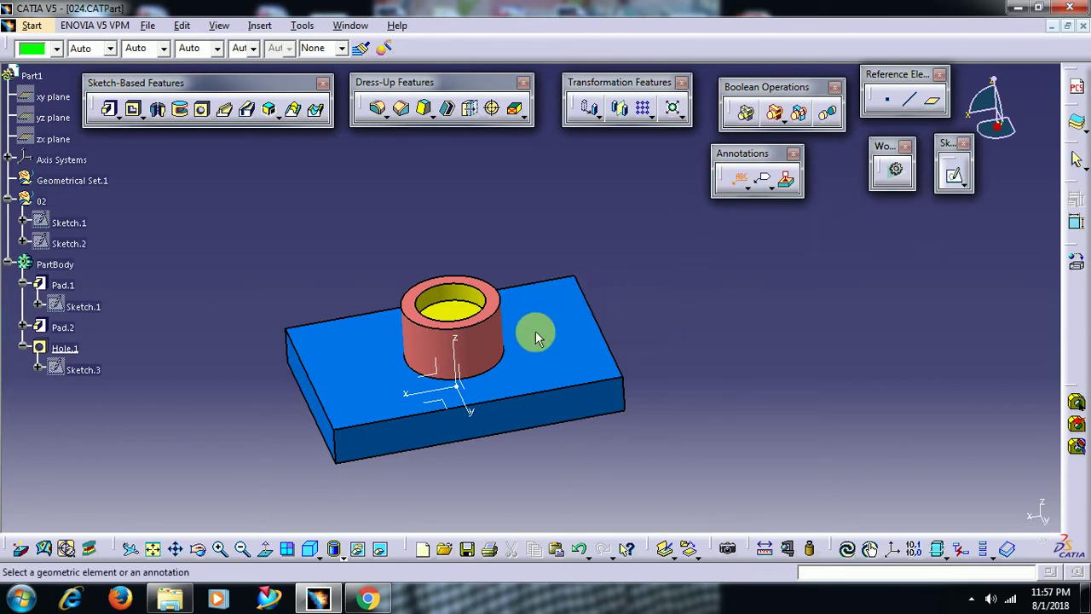
pyautogui.click(670, 340)
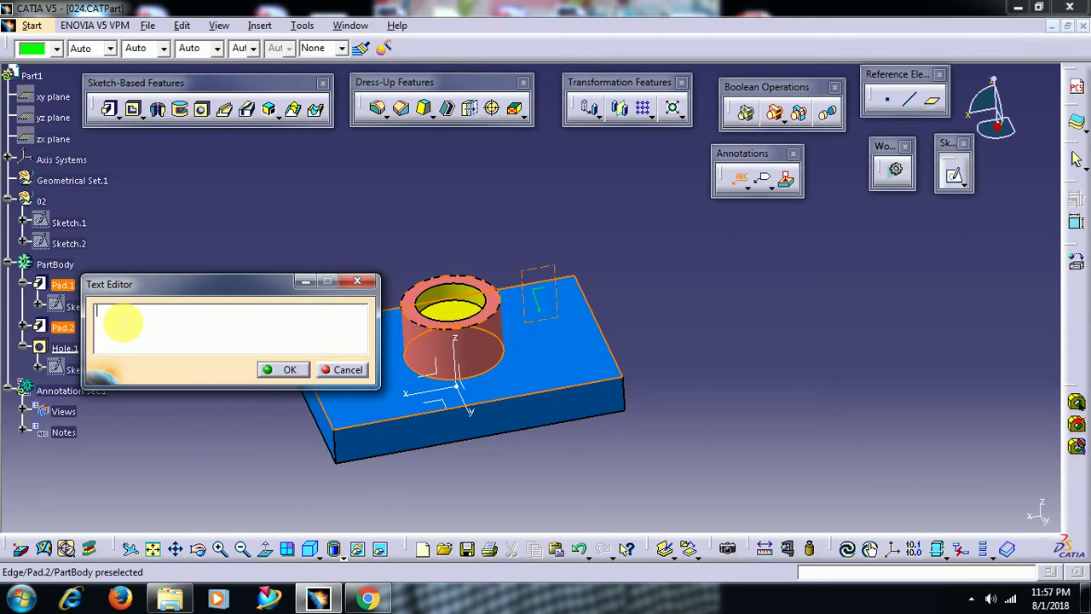
pyautogui.write('IMPERIAL CAD')
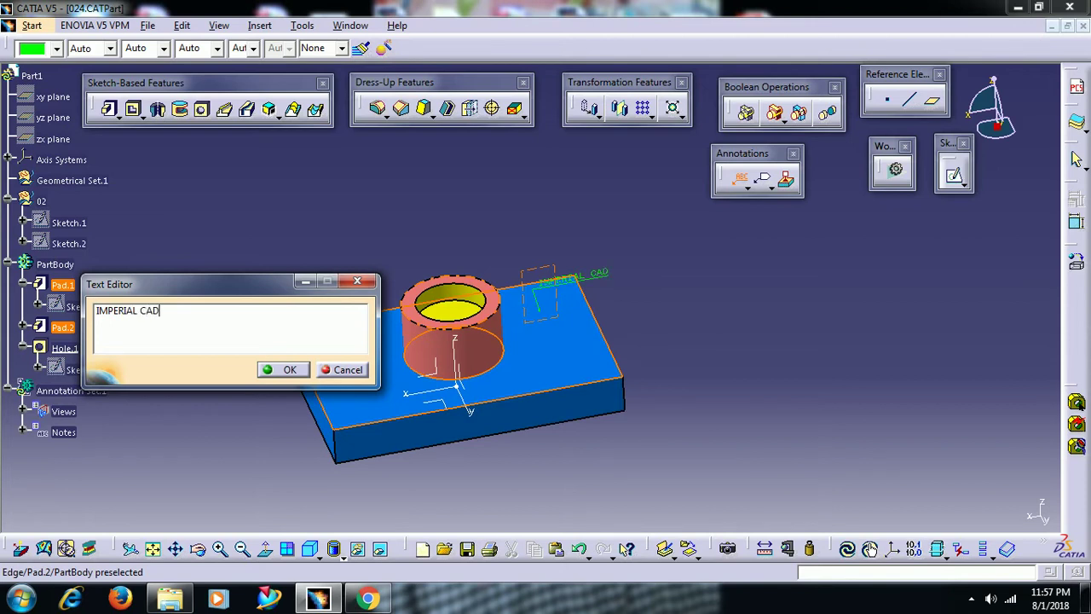
pyautogui.click(149, 326)
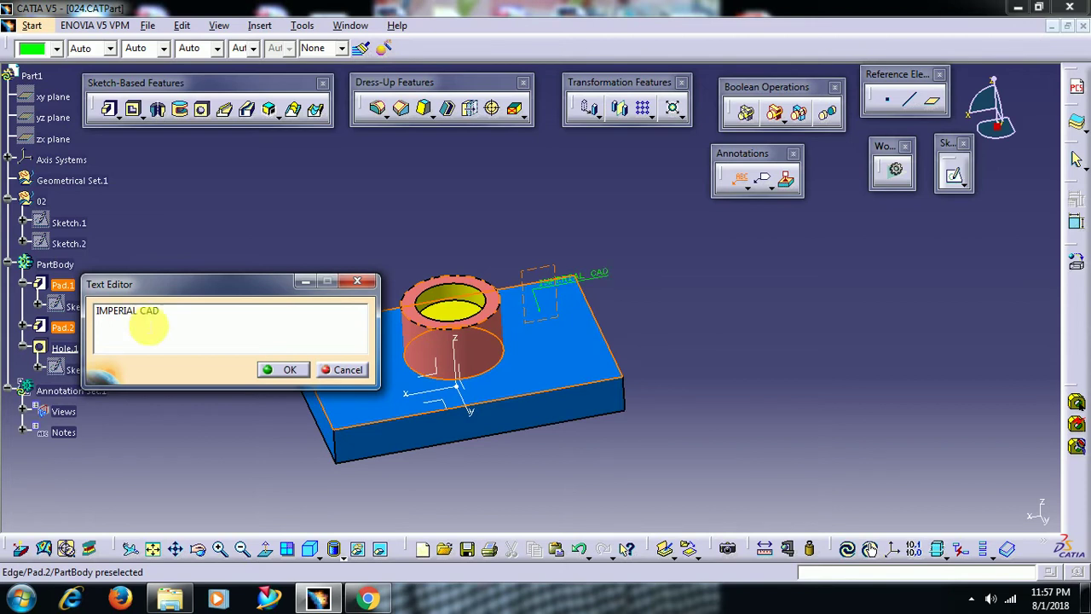
pyautogui.click(286, 375)
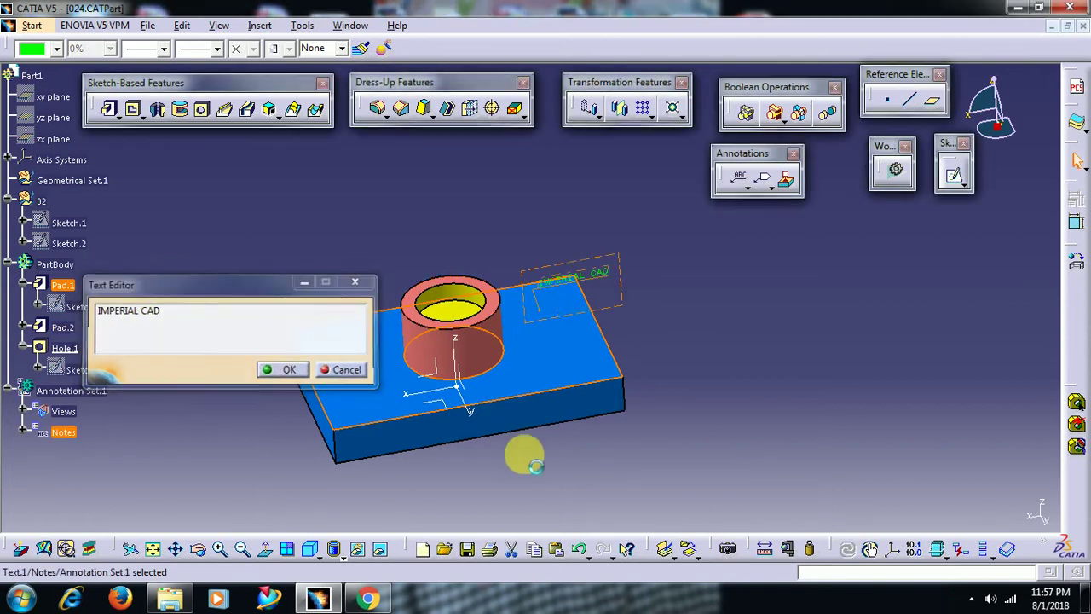
# Step: Move the IMPERIAL CAD annotation text up and away from the plate, leaving its leader attached to the top face
pyautogui.moveTo(516, 458); pyautogui.dragTo(481, 443, button='middle')
pyautogui.click(566, 300)
pyautogui.moveTo(570, 298); pyautogui.dragTo(591, 264)
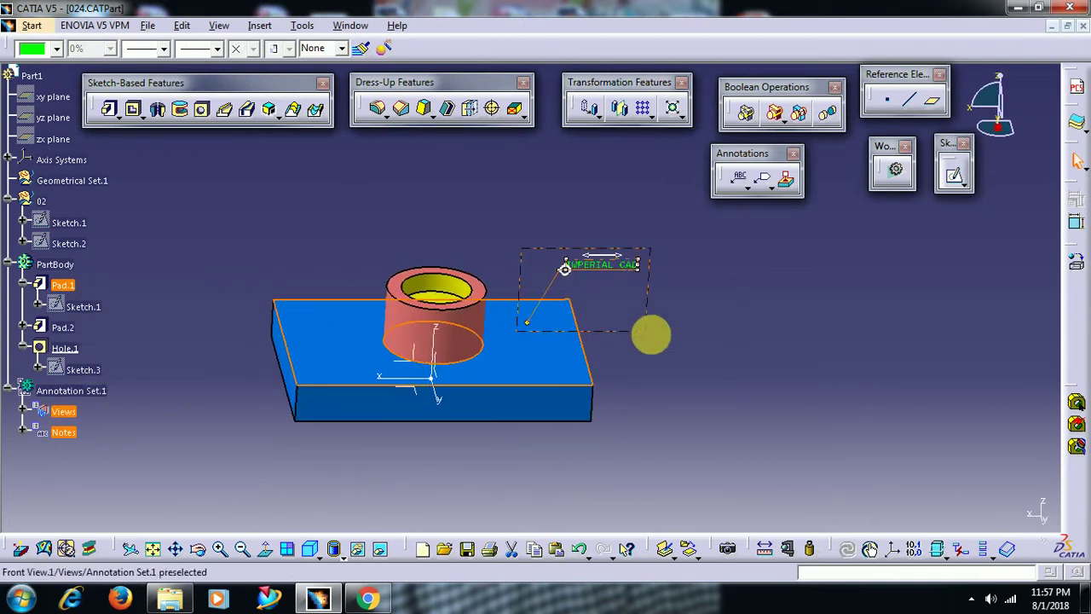
# Step: Set the IMPERIAL CAD annotation's font to size 5.000 mm and style Bold Italic
pyautogui.moveTo(678, 339); pyautogui.dragTo(602, 263, button='middle')
pyautogui.click(609, 252)
pyautogui.rightClick(605, 249)
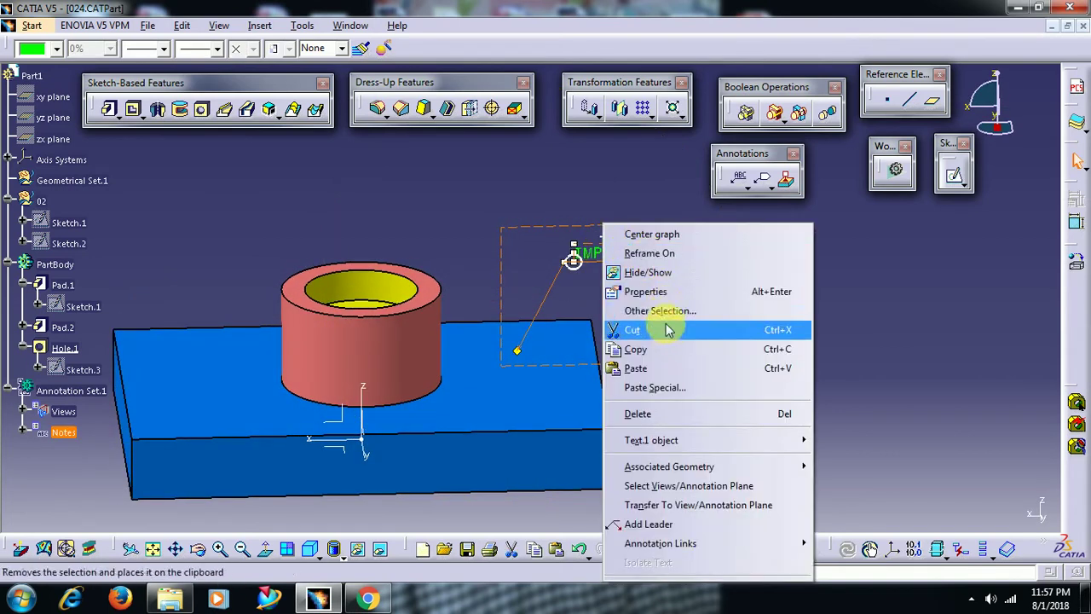
pyautogui.click(667, 295)
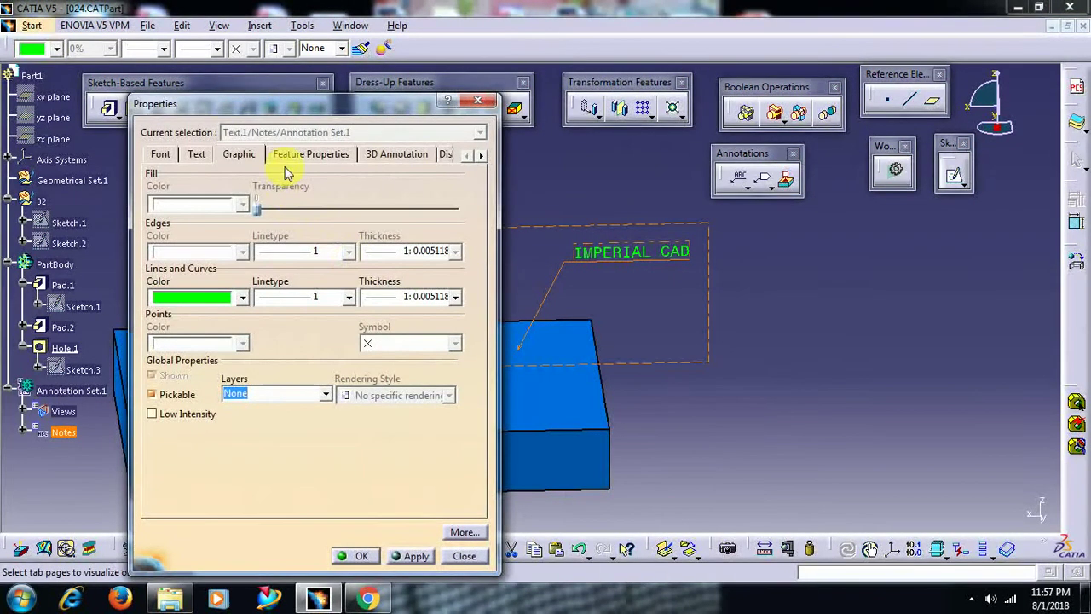
pyautogui.click(160, 155)
pyautogui.click(396, 219)
pyautogui.click(307, 242)
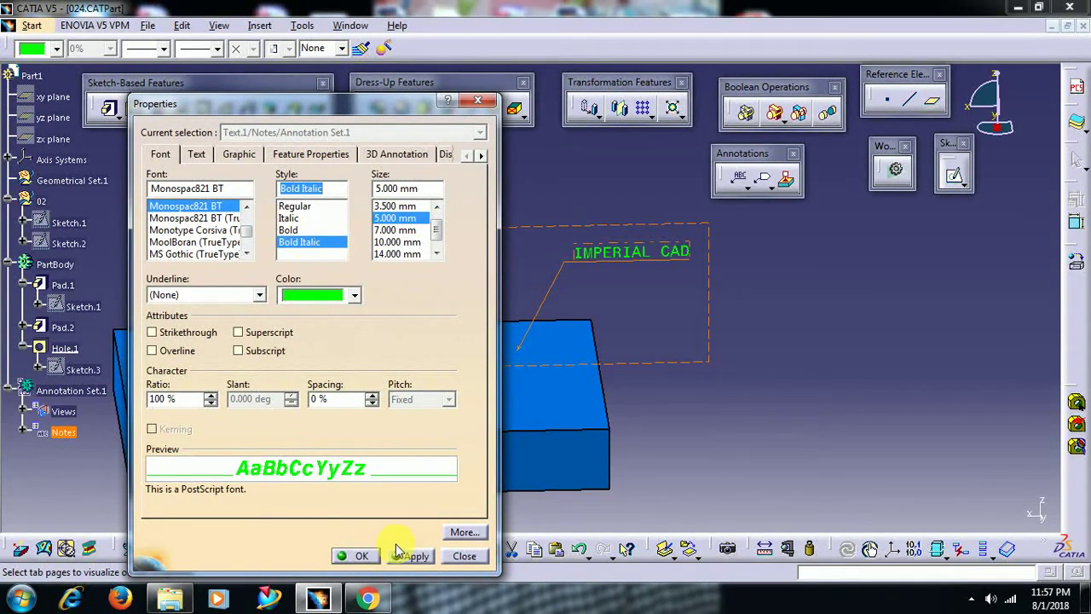
pyautogui.click(361, 555)
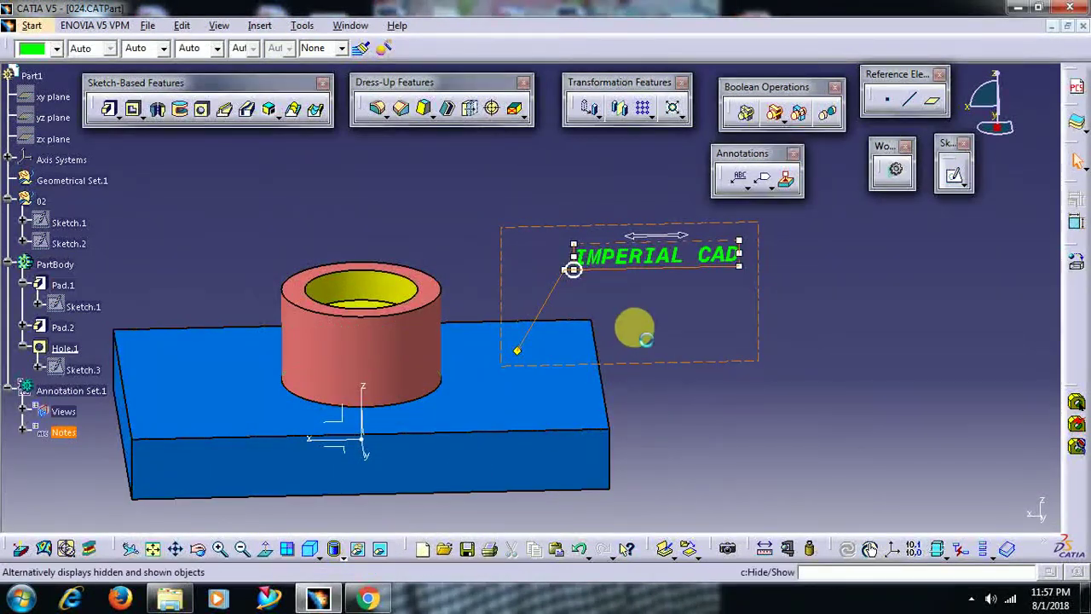
pyautogui.moveTo(646, 339); pyautogui.dragTo(493, 390, button='middle')
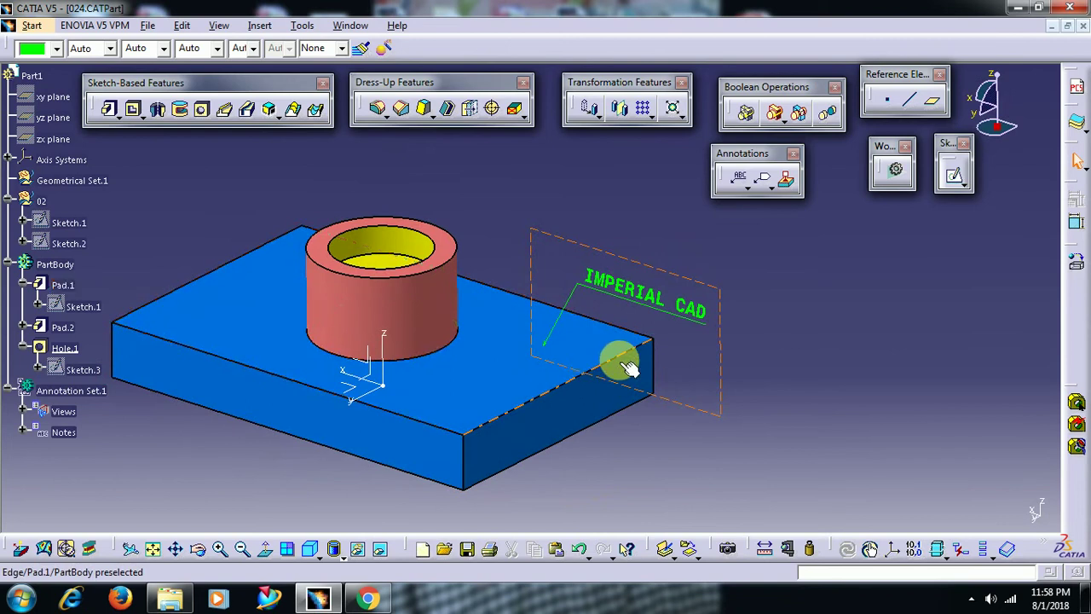
pyautogui.moveTo(555, 370)
pyautogui.mouseDown(button='middle')
pyautogui.moveTo(457, 414)
pyautogui.moveTo(501, 412)
pyautogui.moveTo(621, 349)
pyautogui.moveTo(755, 176)
pyautogui.mouseUp(button='middle')
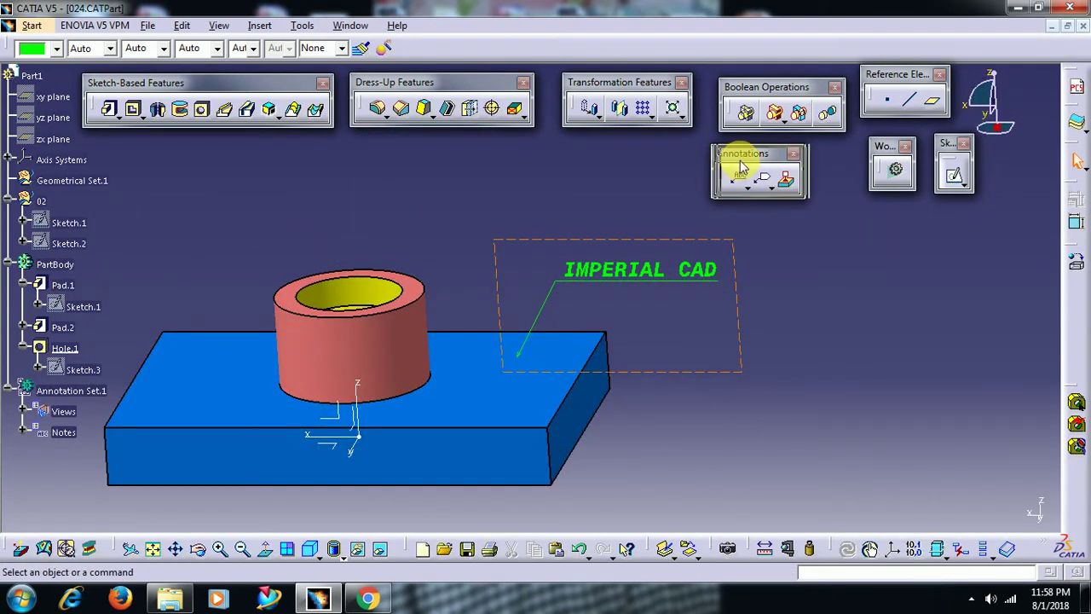
pyautogui.moveTo(734, 168); pyautogui.dragTo(745, 169)
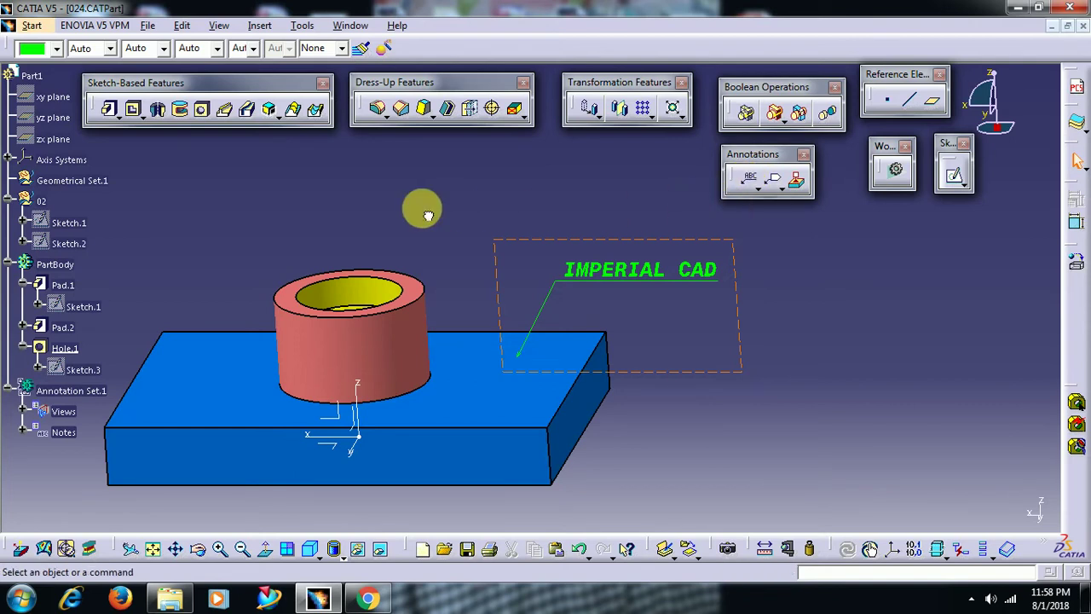
# Step: Switch to the Drawing1 window and update the current sheet
pyautogui.click(350, 26)
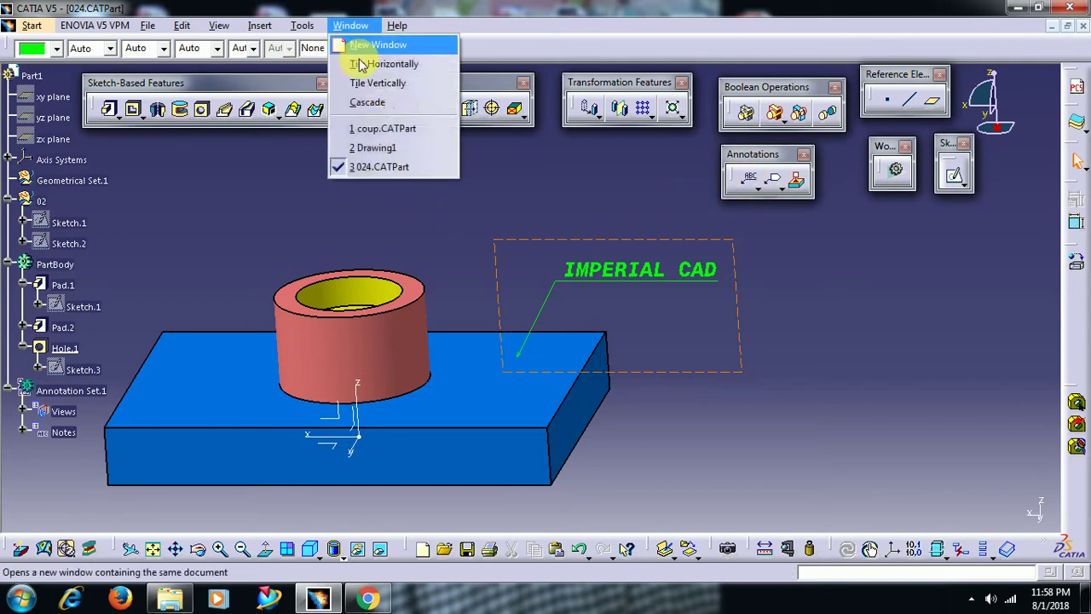
pyautogui.click(386, 149)
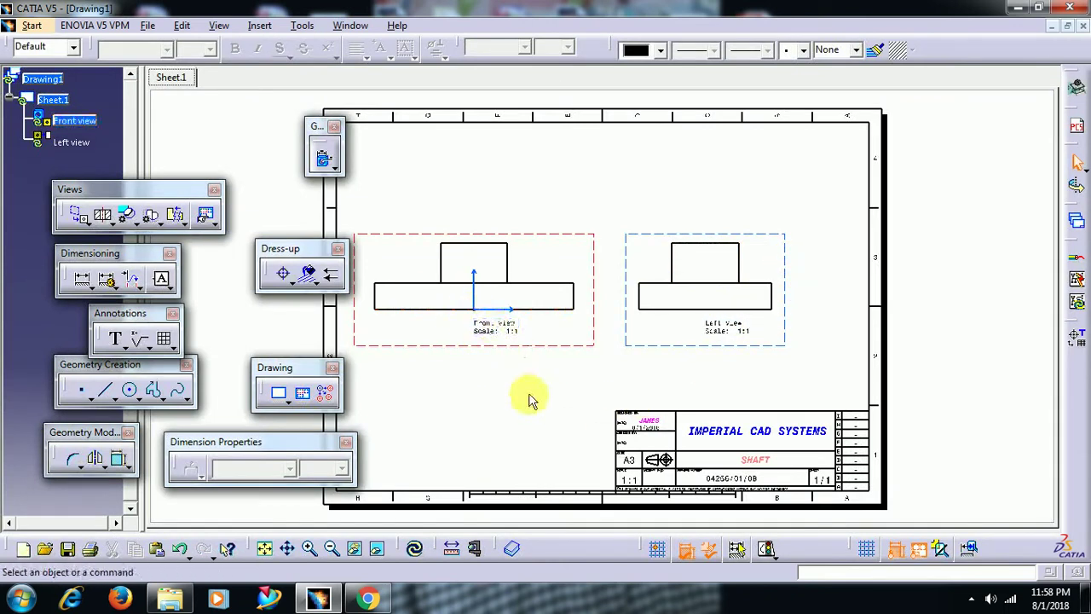
pyautogui.click(416, 550)
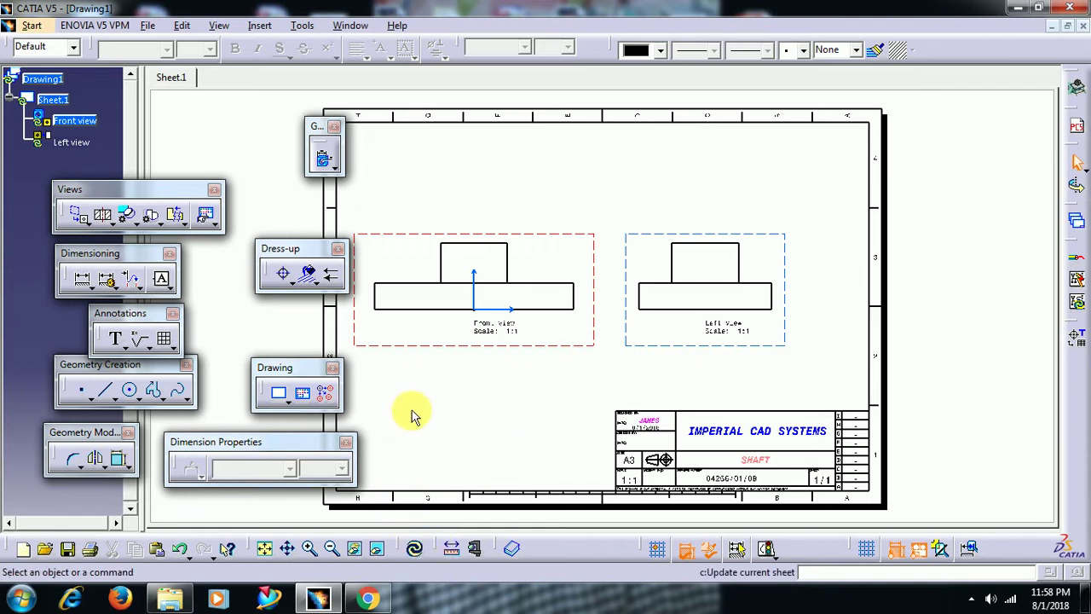
pyautogui.click(418, 550)
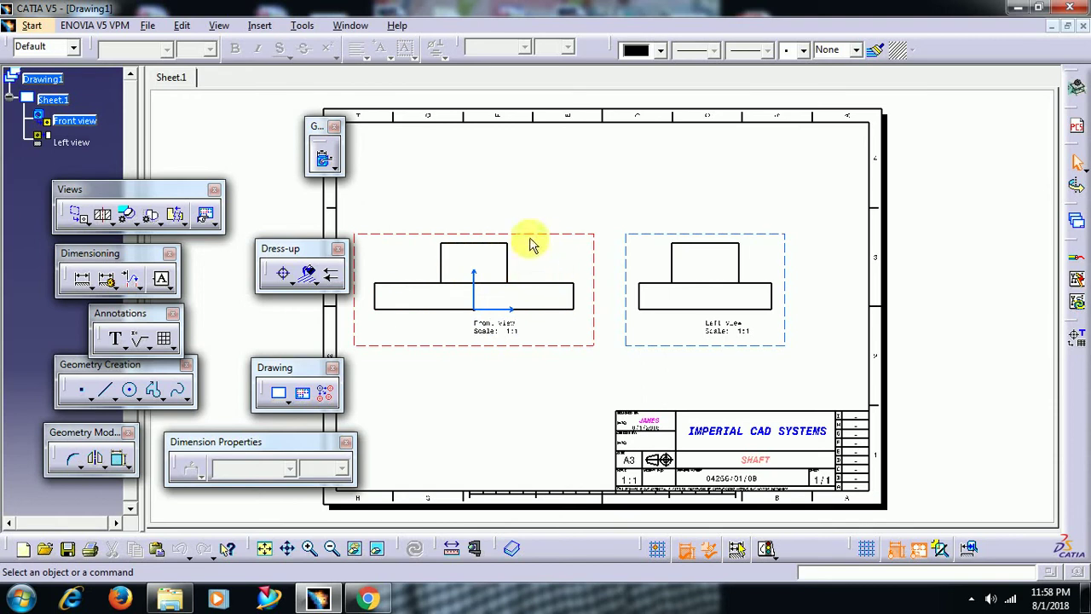
# Step: Move the front view, together with its aligned left view, higher on the sheet to free space below them
pyautogui.moveTo(529, 243); pyautogui.dragTo(547, 195)
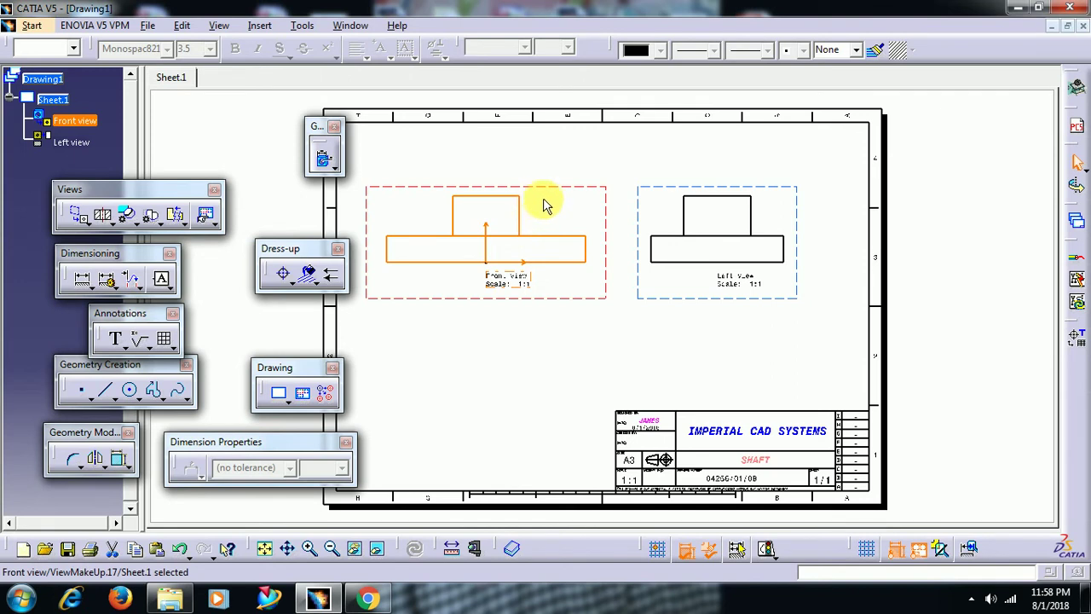
pyautogui.click(569, 331)
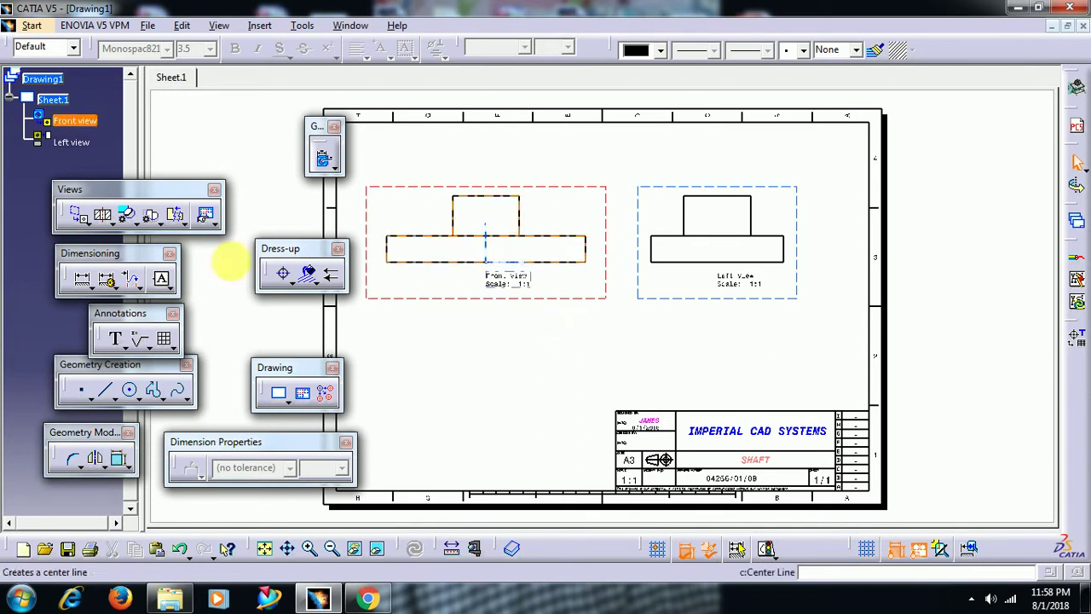
# Step: Create a View From 3D using the annotation view that holds the IMPERIAL CAD text in 024.CATPart and place it on the sheet
pyautogui.click(86, 223)
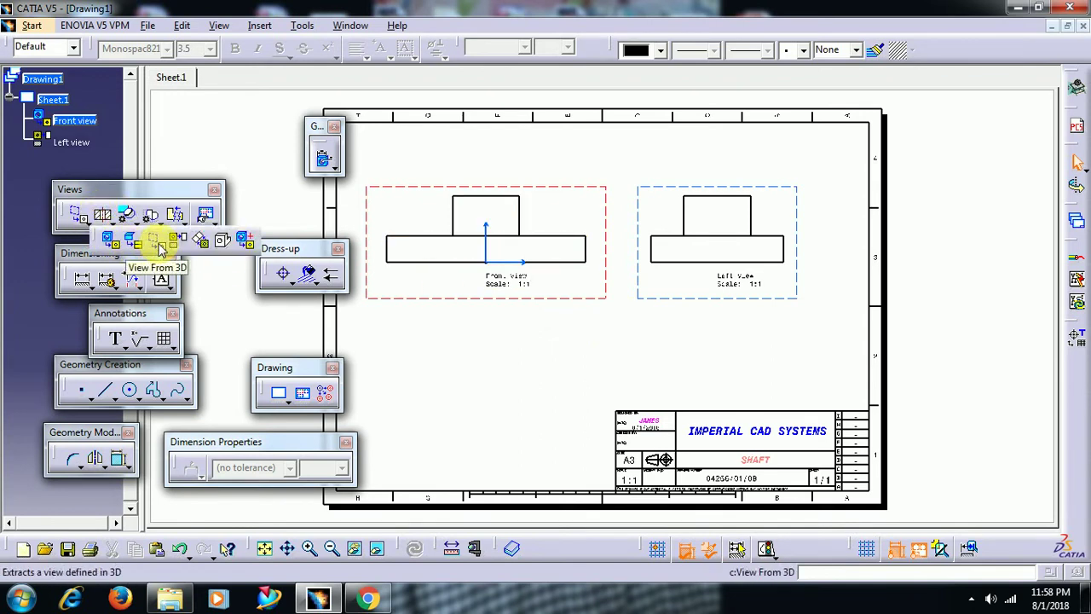
pyautogui.click(158, 244)
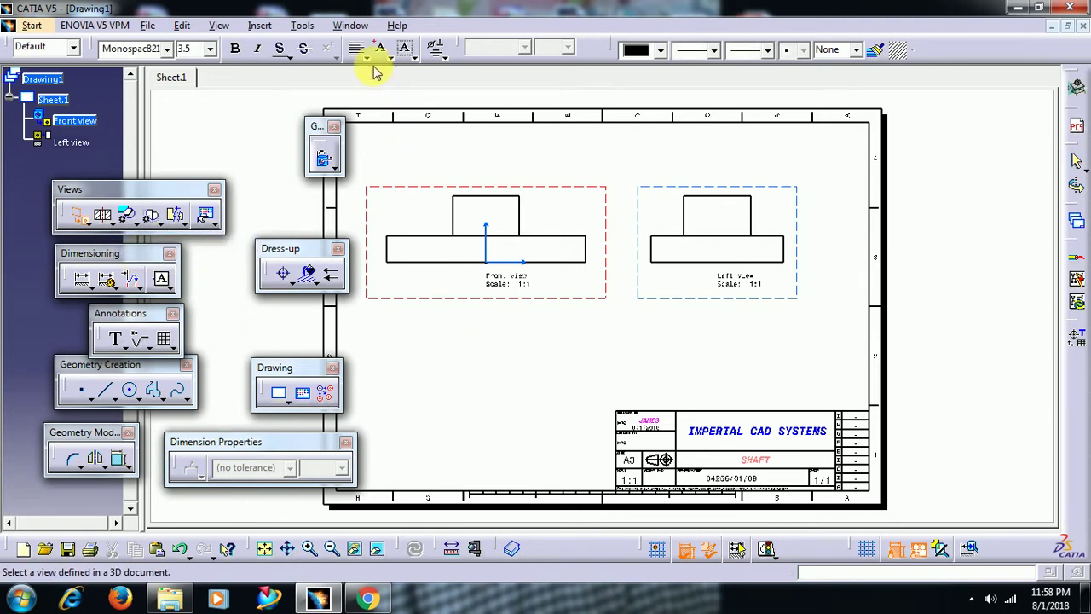
pyautogui.click(353, 25)
pyautogui.click(388, 165)
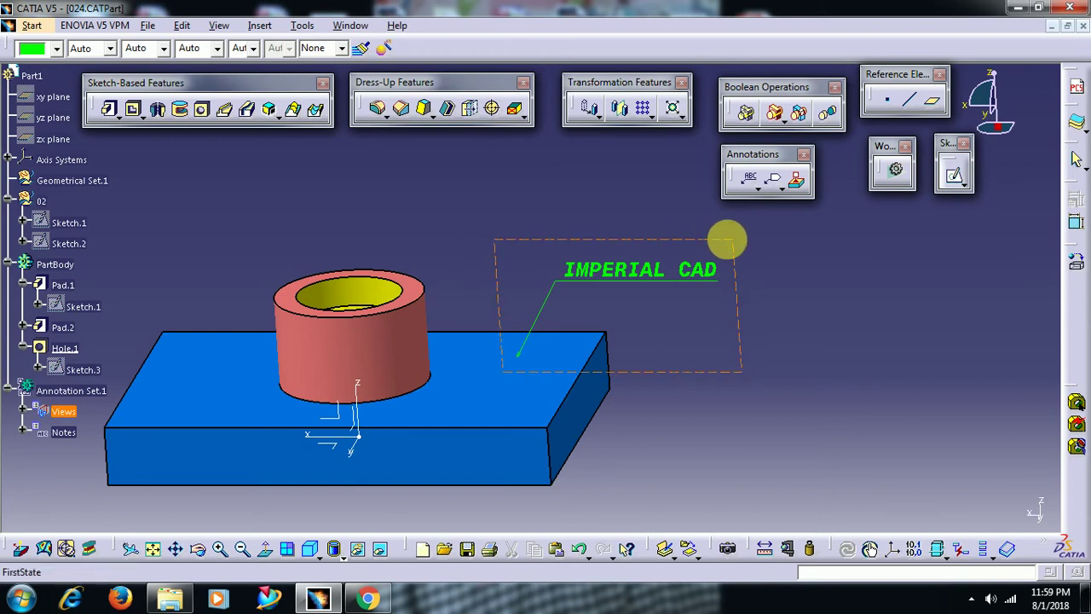
pyautogui.click(726, 241)
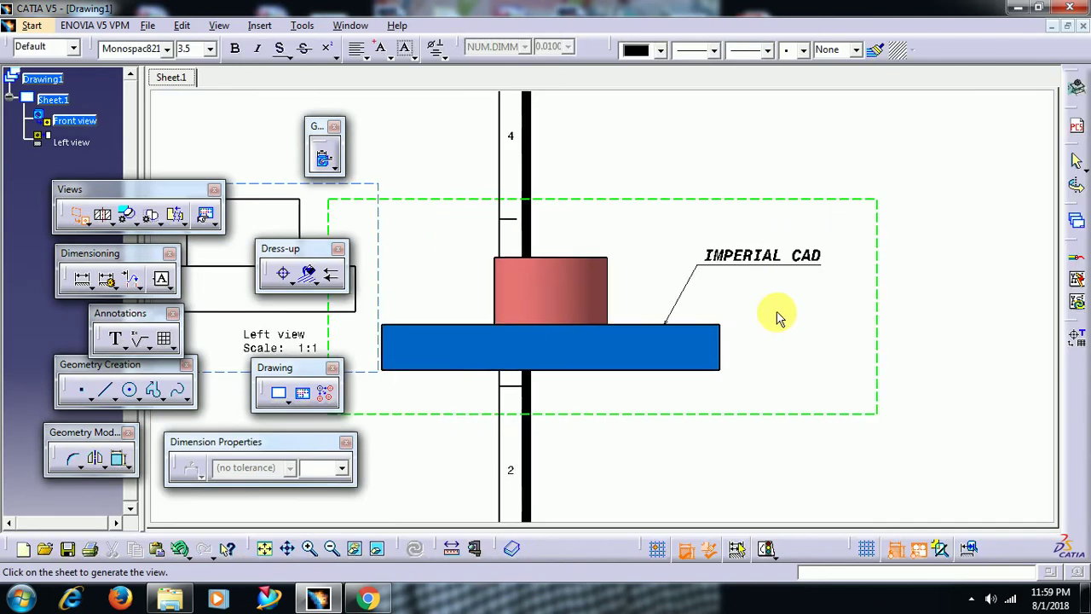
pyautogui.moveTo(635, 414)
pyautogui.mouseDown(button='middle')
pyautogui.moveTo(631, 443)
pyautogui.moveTo(704, 389)
pyautogui.moveTo(746, 401)
pyautogui.mouseUp(button='middle')
pyautogui.click(763, 395)
# Step: Move the new 3D-extracted view with the IMPERIAL CAD text into the free space below the original front view
pyautogui.moveTo(585, 401); pyautogui.dragTo(748, 405, button='middle')
pyautogui.moveTo(752, 344); pyautogui.dragTo(487, 428)
pyautogui.moveTo(758, 357); pyautogui.dragTo(519, 445)
pyautogui.moveTo(519, 445)
pyautogui.mouseDown(button='middle')
pyautogui.moveTo(744, 390)
pyautogui.moveTo(673, 420)
pyautogui.mouseUp(button='middle')
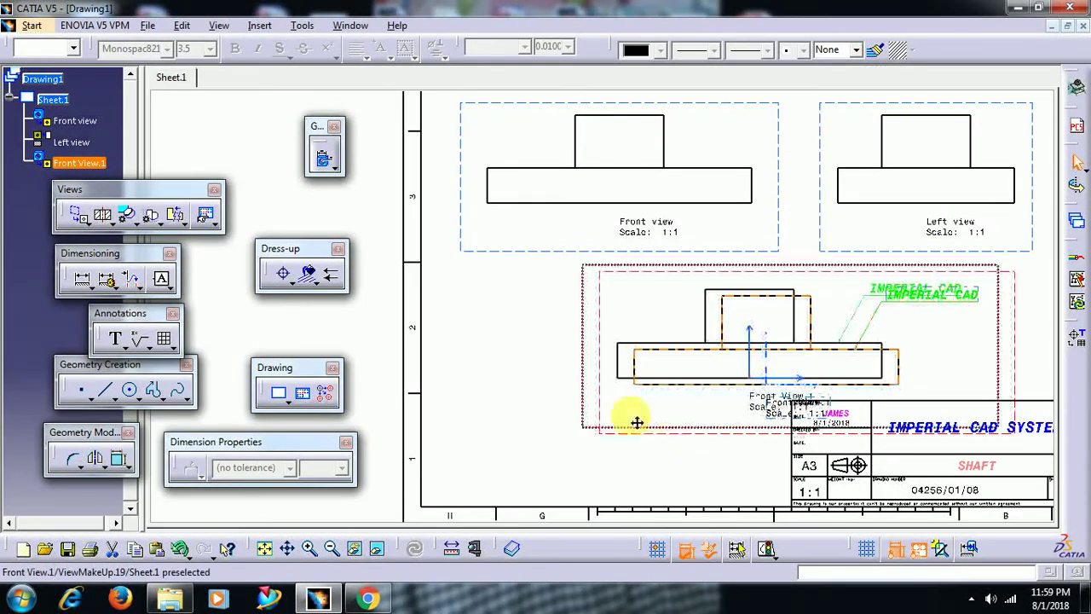